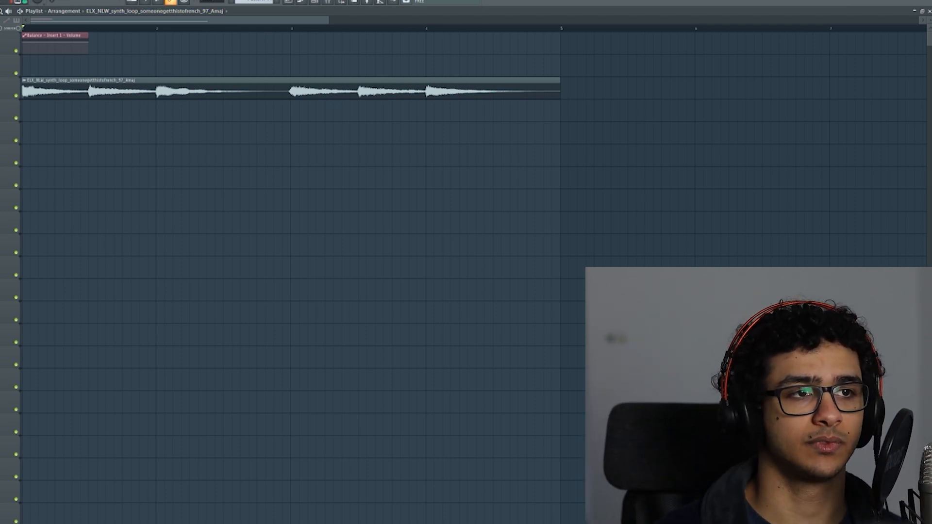
Play the synth loop and check the time-stretching settings of the last chopped clip.
key("space")
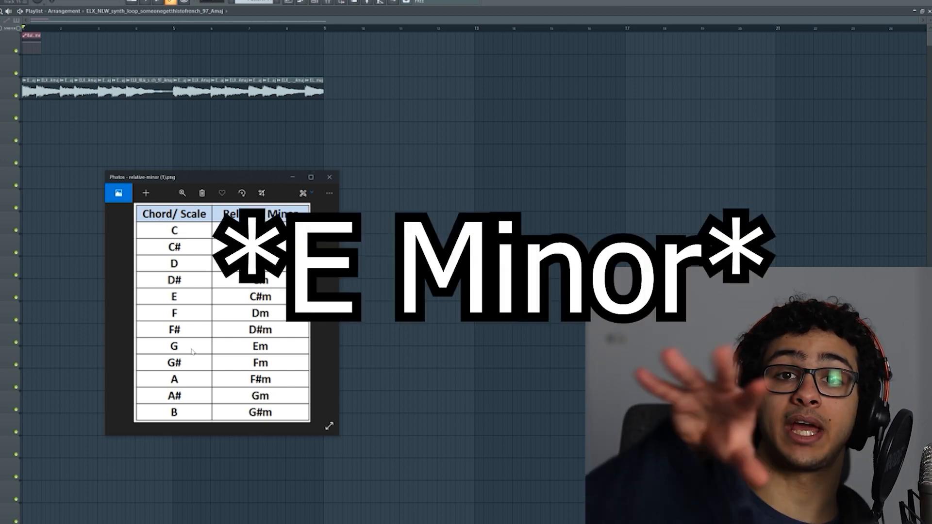
double_click(314, 89)
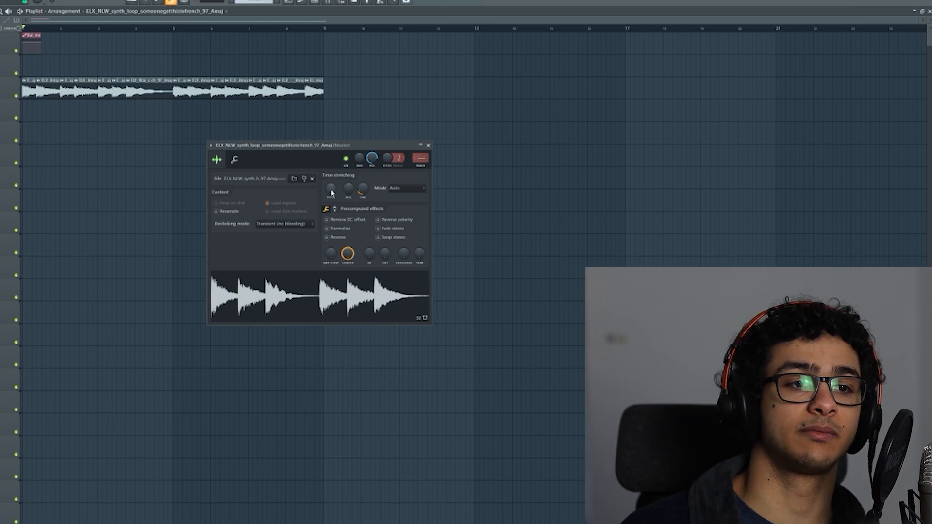
key("Escape")
key("space")
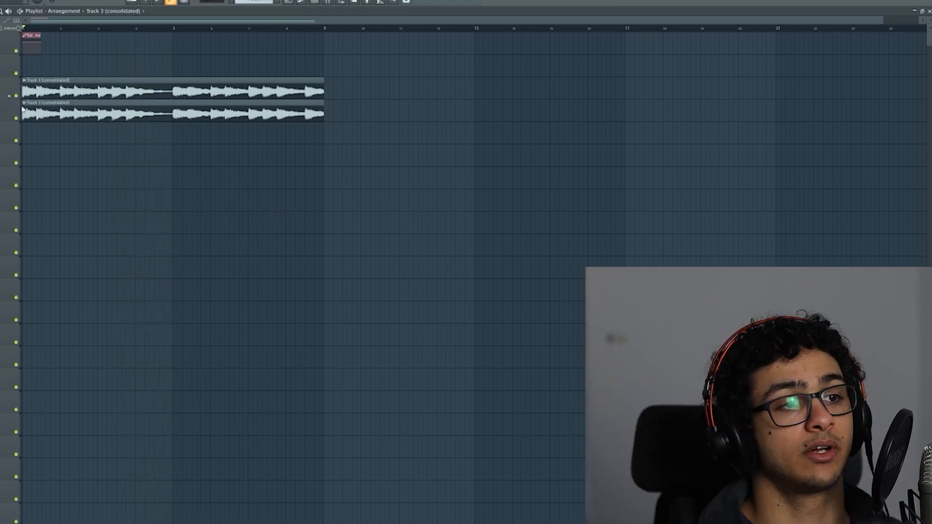
Make the duplicate of the consolidated loop unique and check its sampler settings.
left_click(26, 103)
left_click(100, 151)
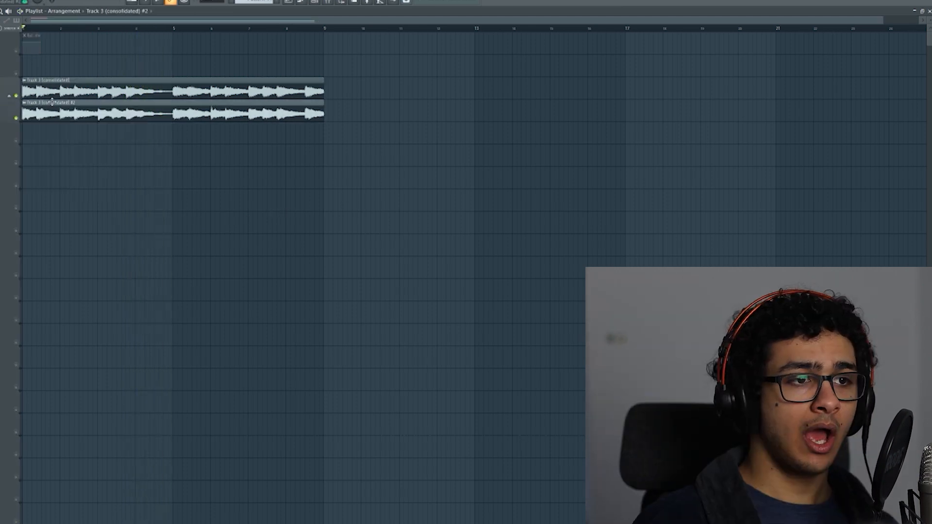
double_click(116, 113)
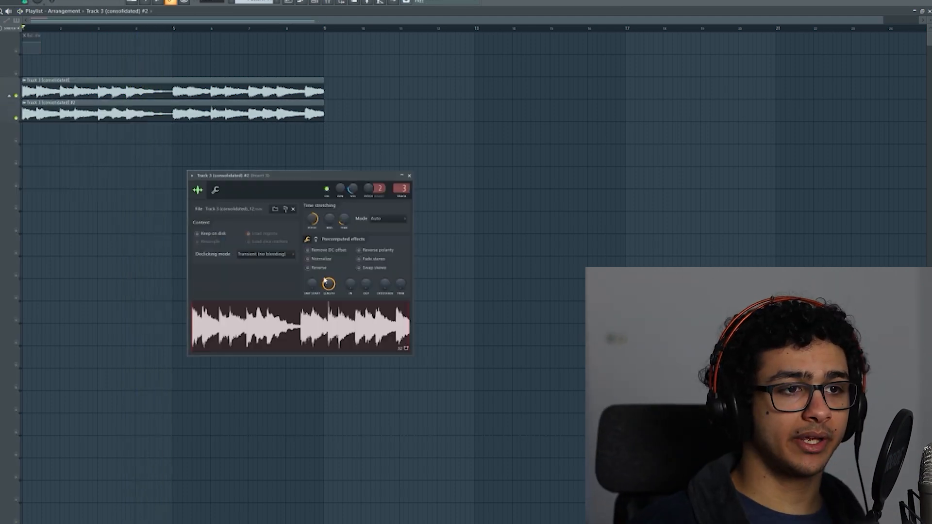
left_click(409, 176)
Review the Fruity Reeverb 2 settings on mixer insert 3 and play the arrangement.
left_click(328, 2)
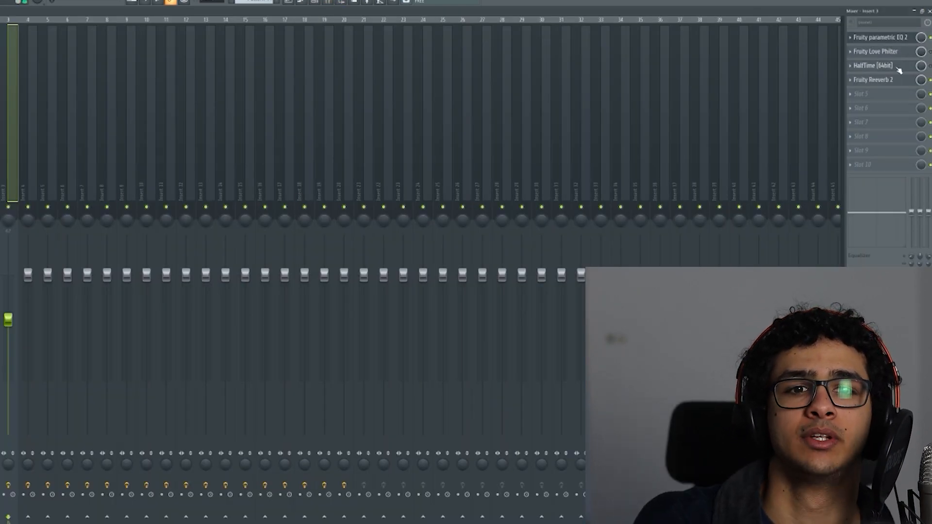
left_click(869, 80)
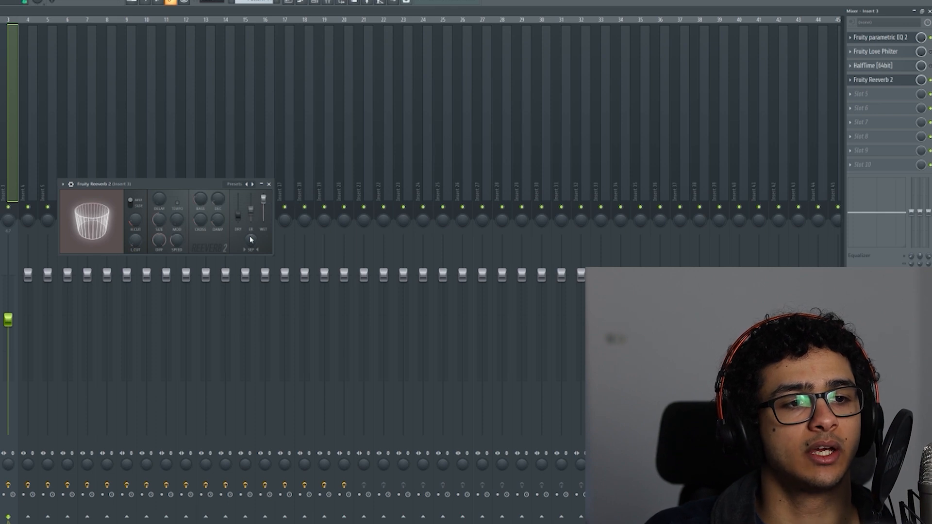
left_click(267, 184)
left_click(922, 15)
key("space")
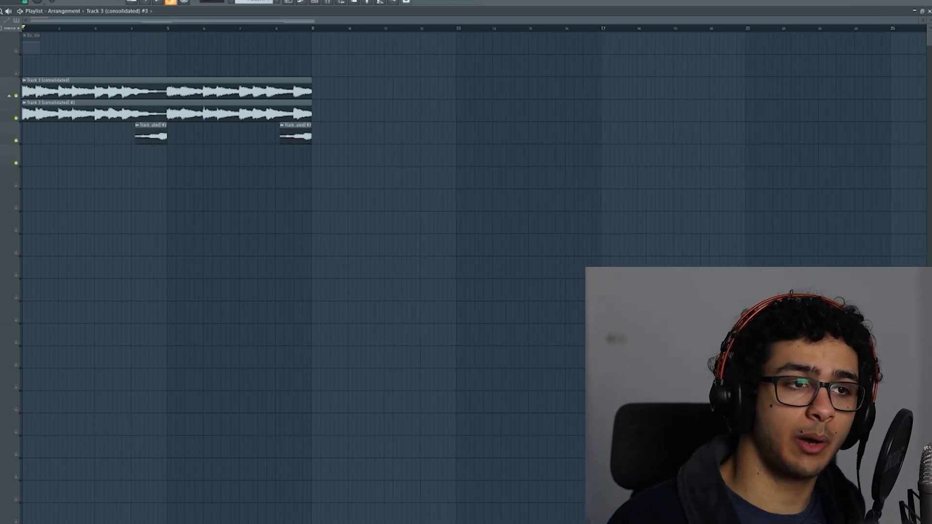
Check the sampler settings of the first reversed clip and audition the transition from about bar 3.
double_click(152, 137)
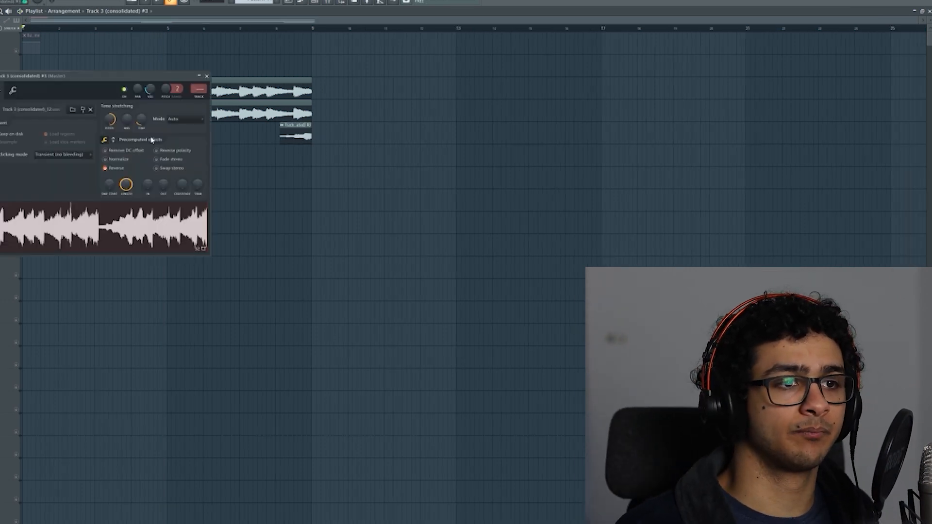
left_click(206, 76)
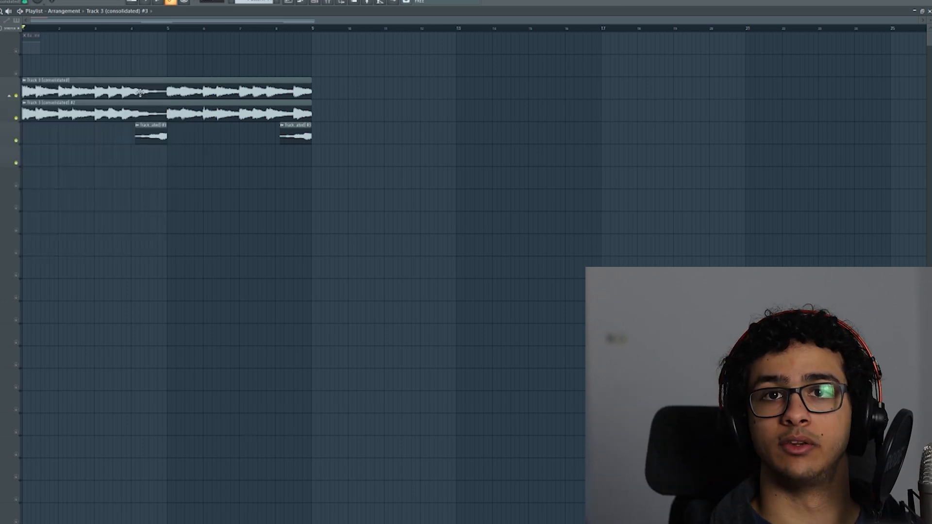
left_click(104, 28)
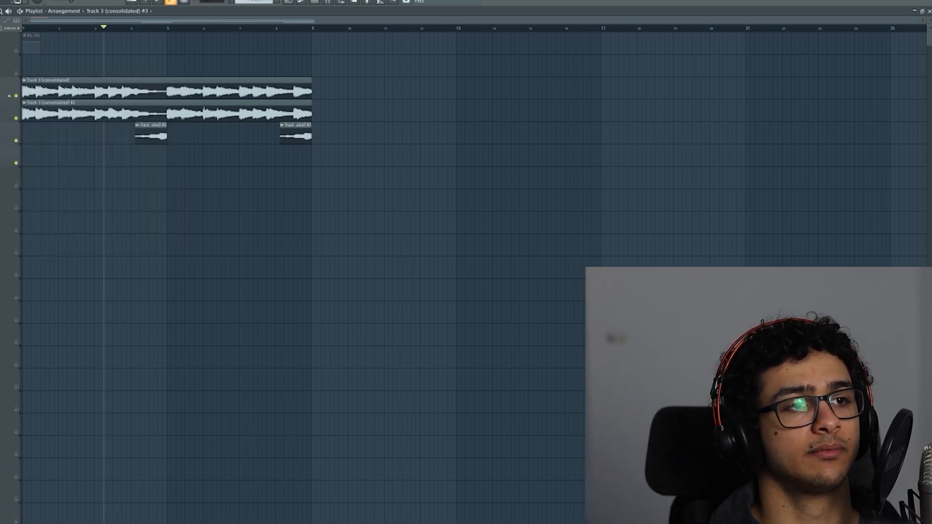
key("space")
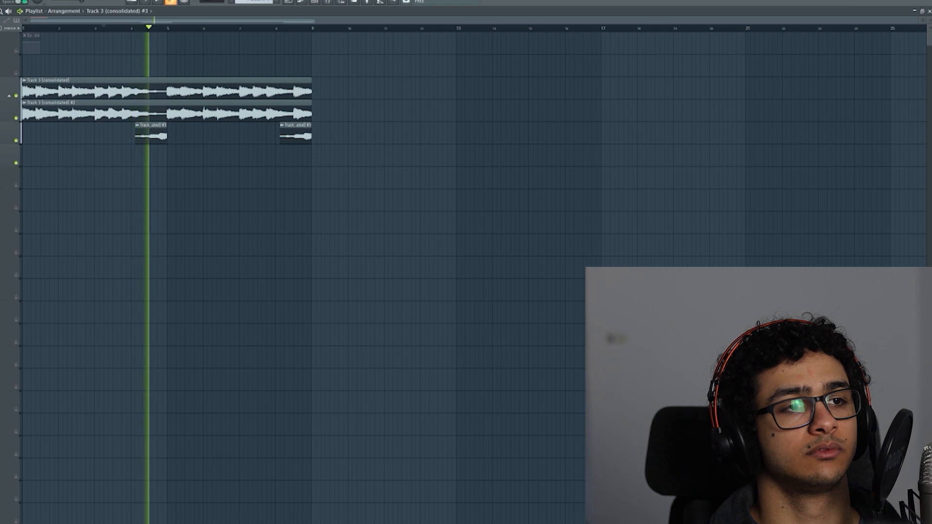
key("space")
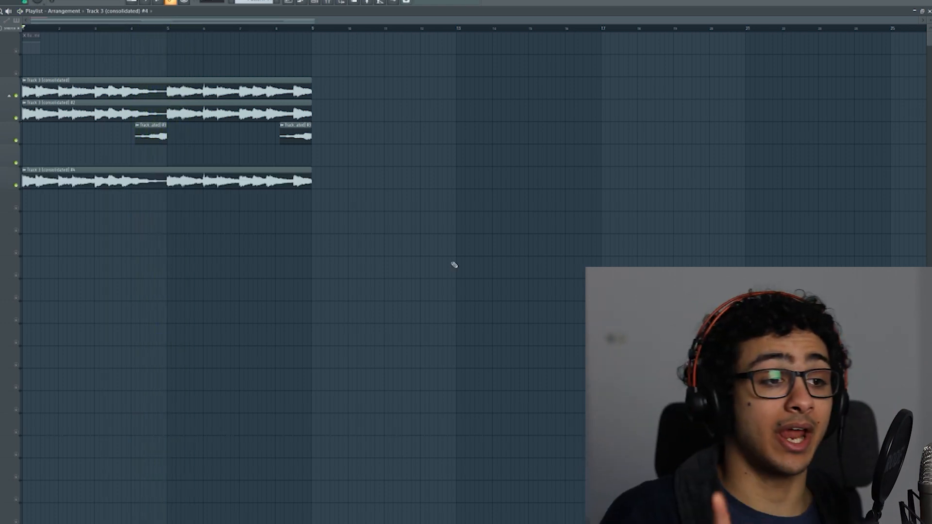
Inspect the Fruity Fast Dist and Fruity parametric EQ 2 settings on mixer insert 4.
left_click(226, 158)
right_click(227, 158)
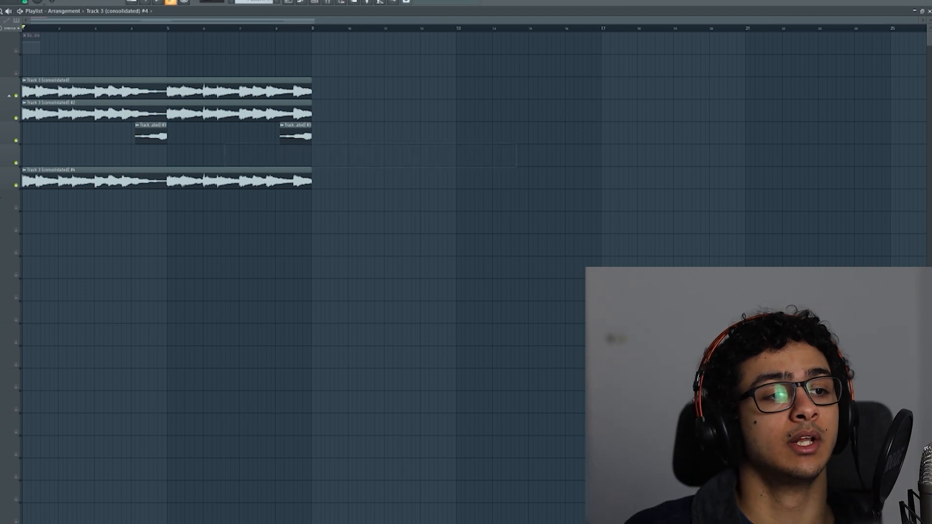
left_click(17, 186, "ctrl")
left_click(330, 2)
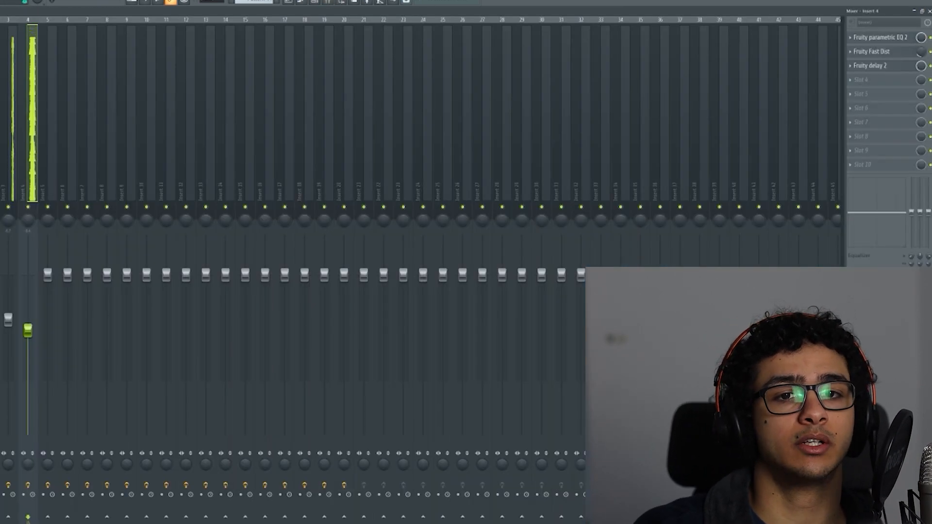
left_click(888, 51)
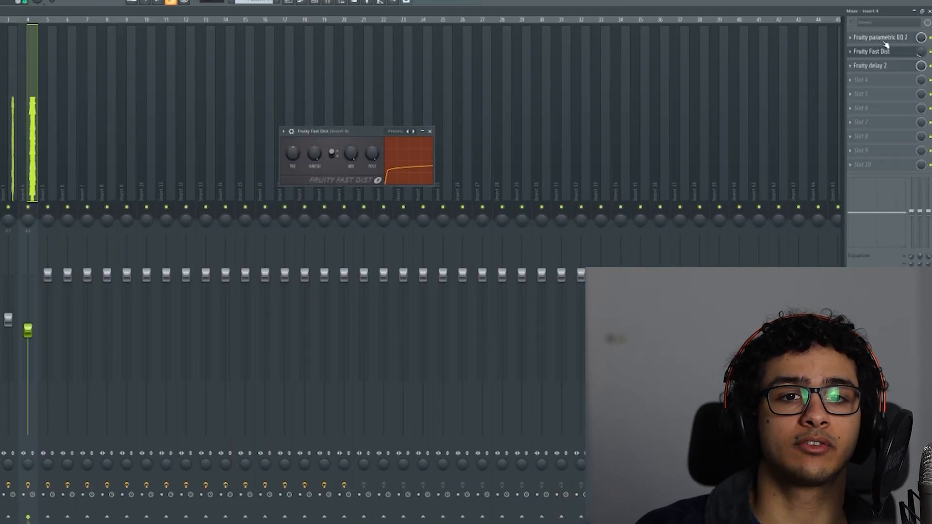
left_click(879, 37)
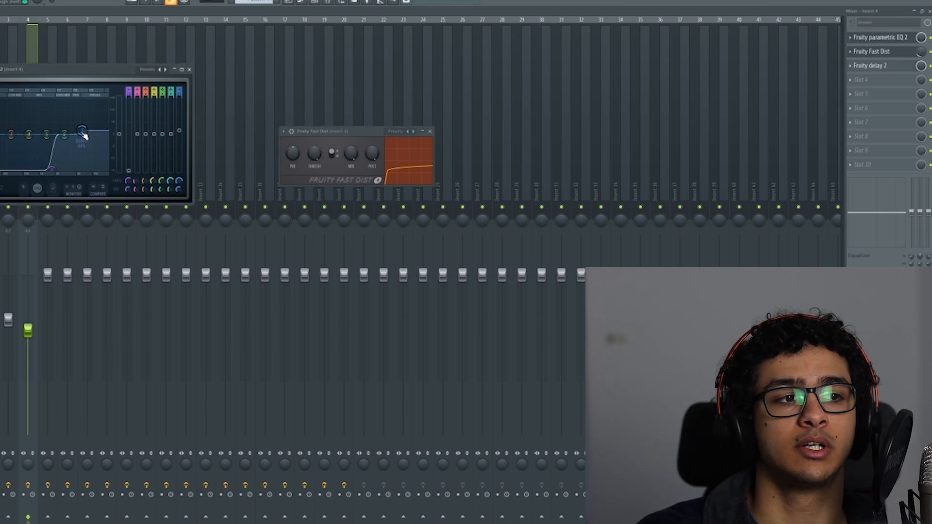
left_click(189, 69)
Solo mixer insert 4, check its Fruity delay 2 and play the layer from the playlist.
right_click(29, 206)
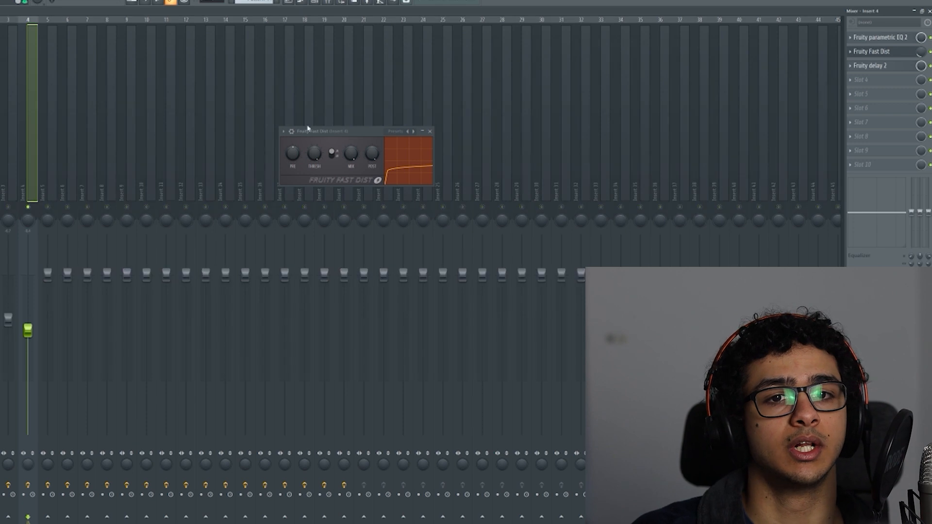
left_click(892, 65)
left_click(892, 65)
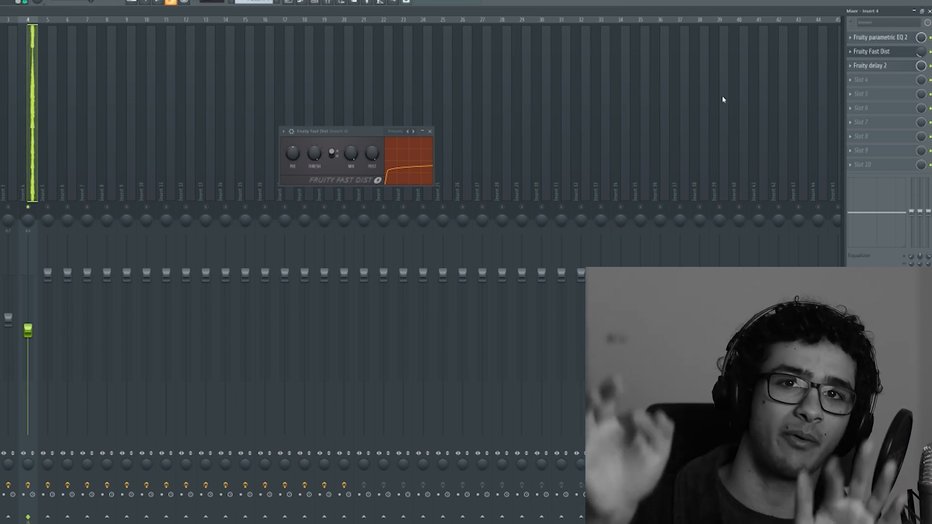
left_click(928, 11)
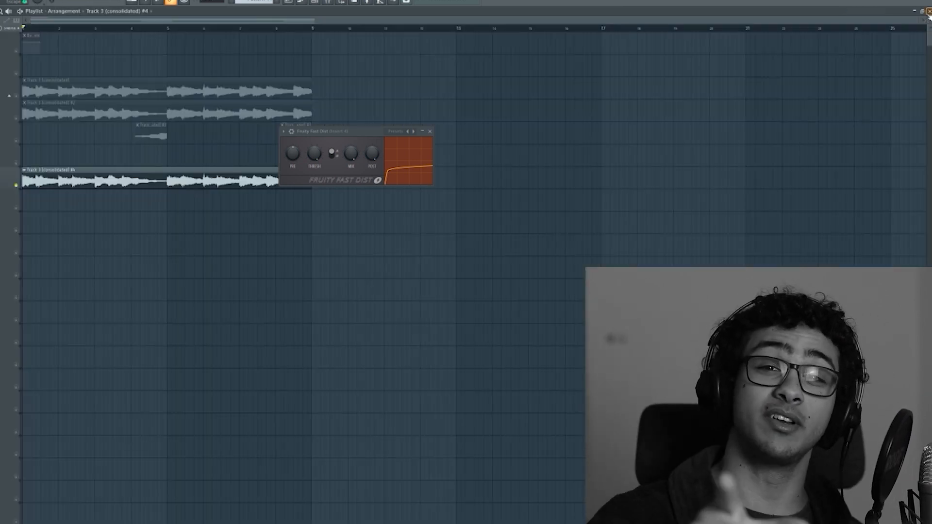
key("space")
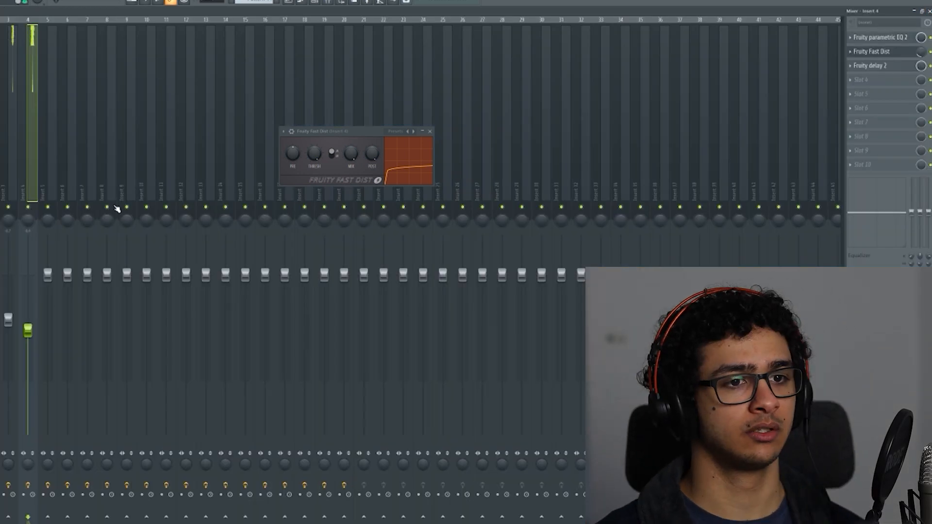
Check the sampler settings of the lowest loop layer and unmute the playlist track holding the reversed clips.
key("F9")
double_click(73, 181)
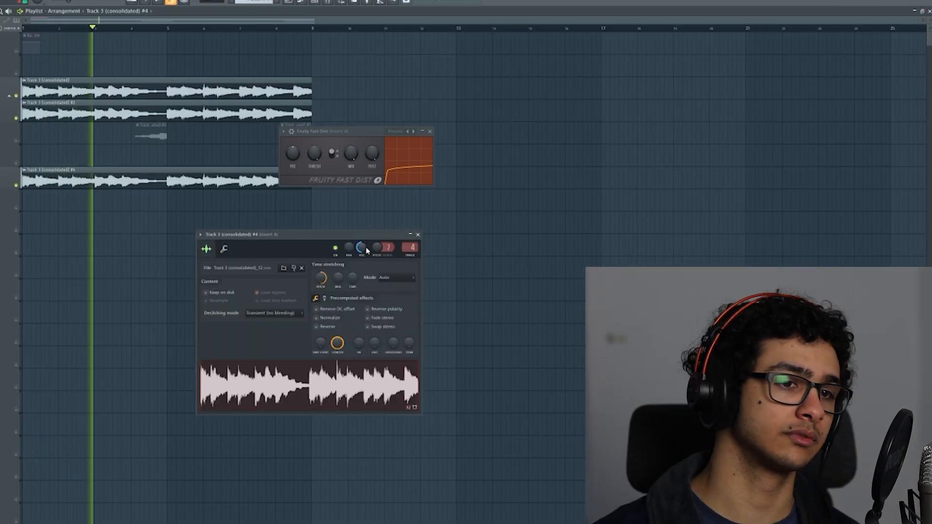
left_click(16, 140)
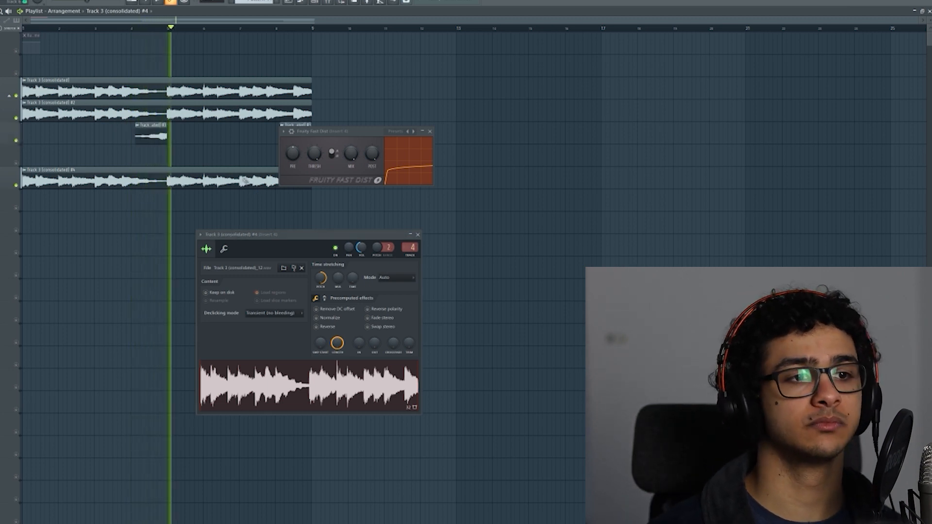
left_click(418, 235)
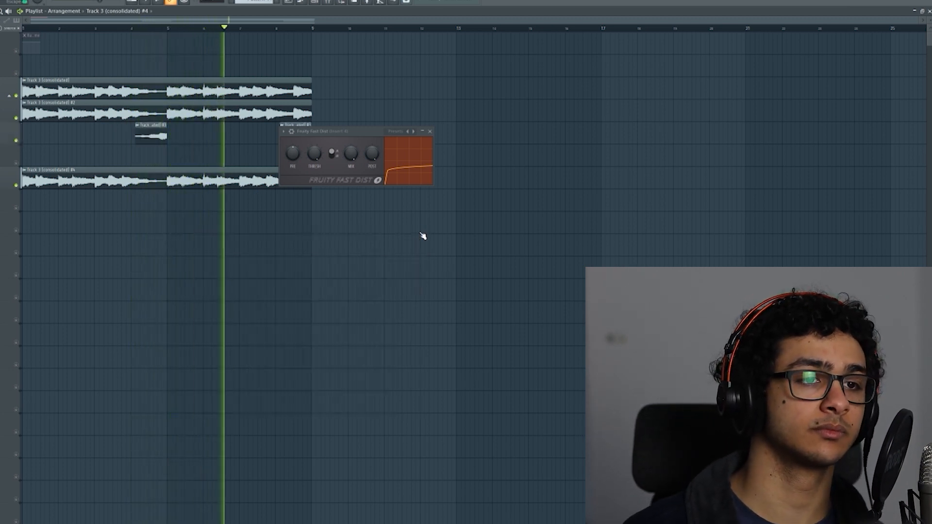
left_click(430, 132)
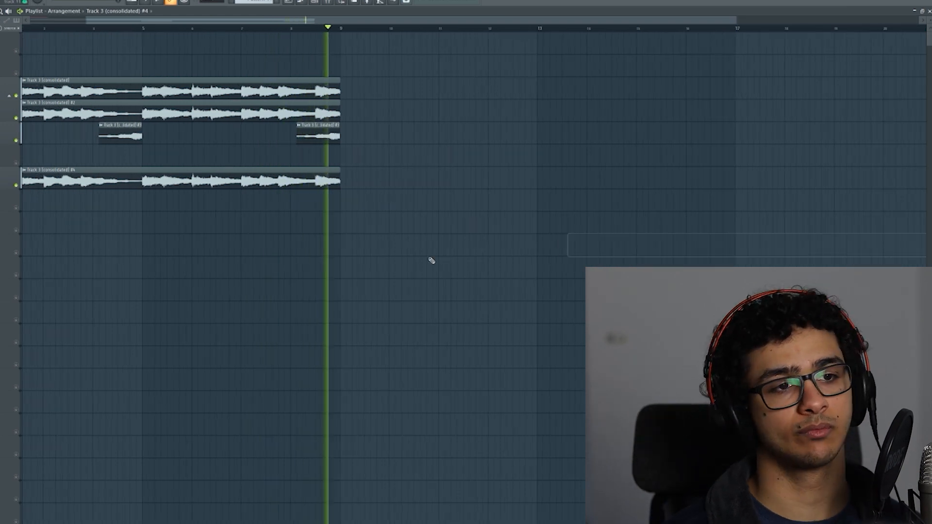
Add OTT to the second effect slot of the BUS mixer track and listen to the loop with it.
key("F9")
left_click(17, 46)
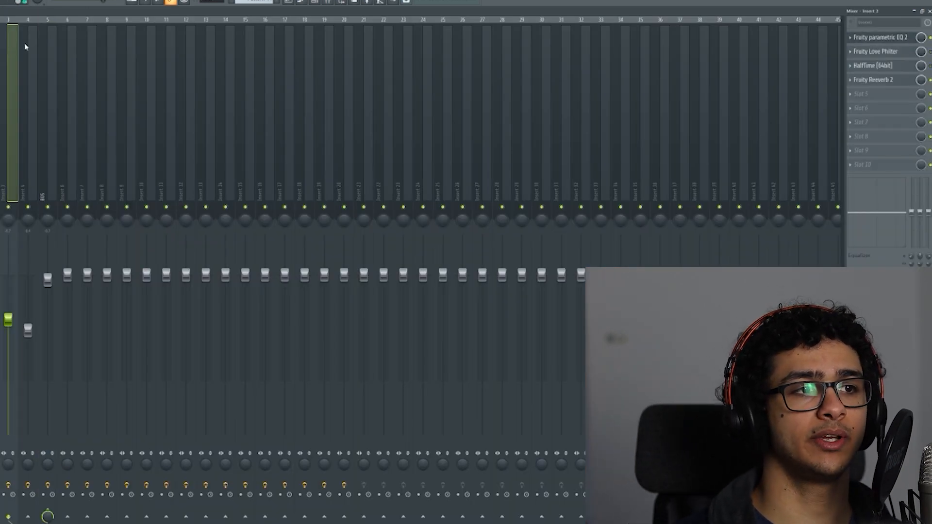
left_click(31, 45)
left_click(50, 49)
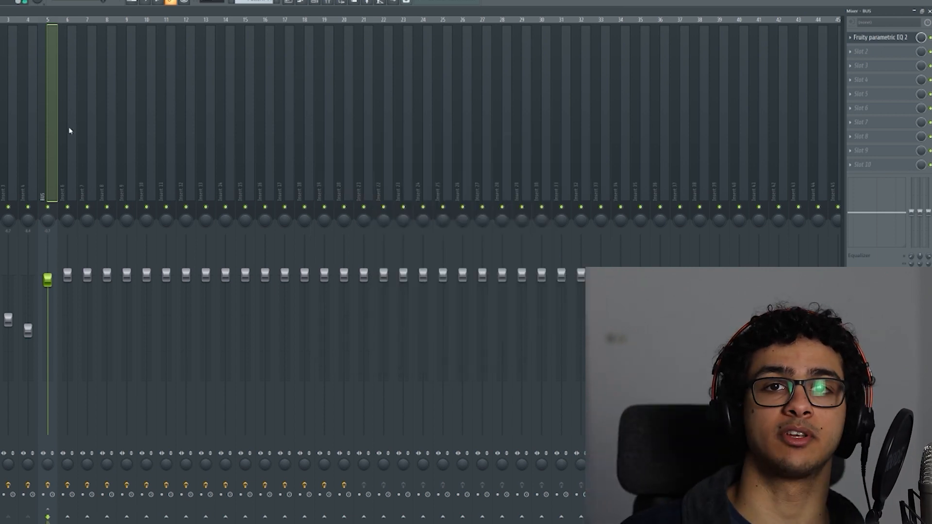
left_click(862, 51)
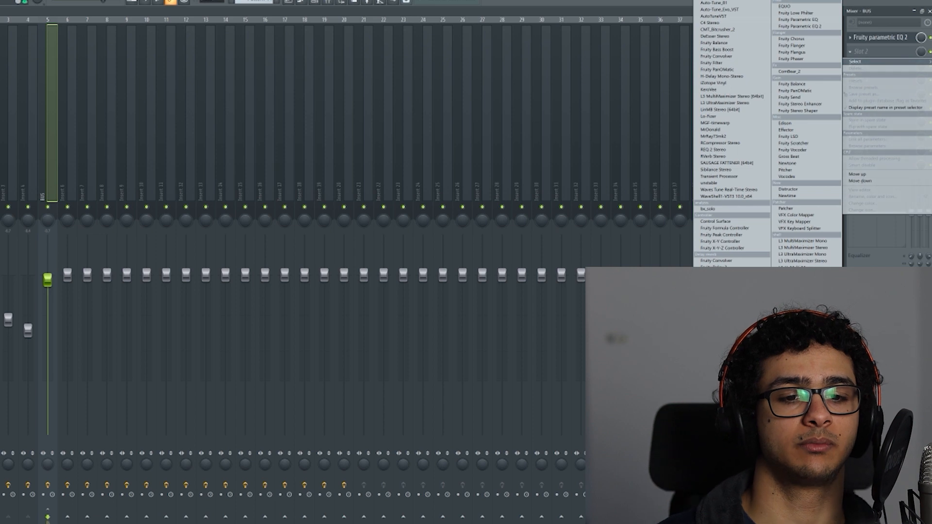
left_click(713, 383)
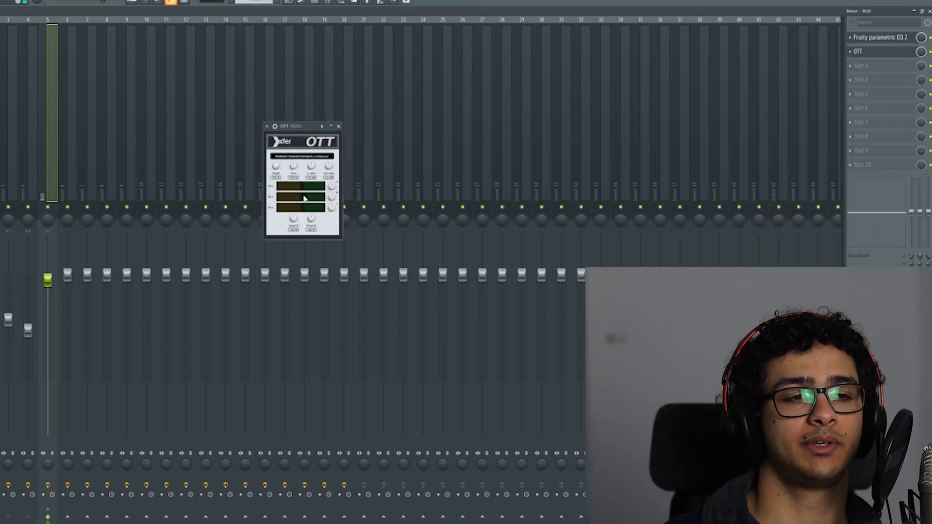
key("space")
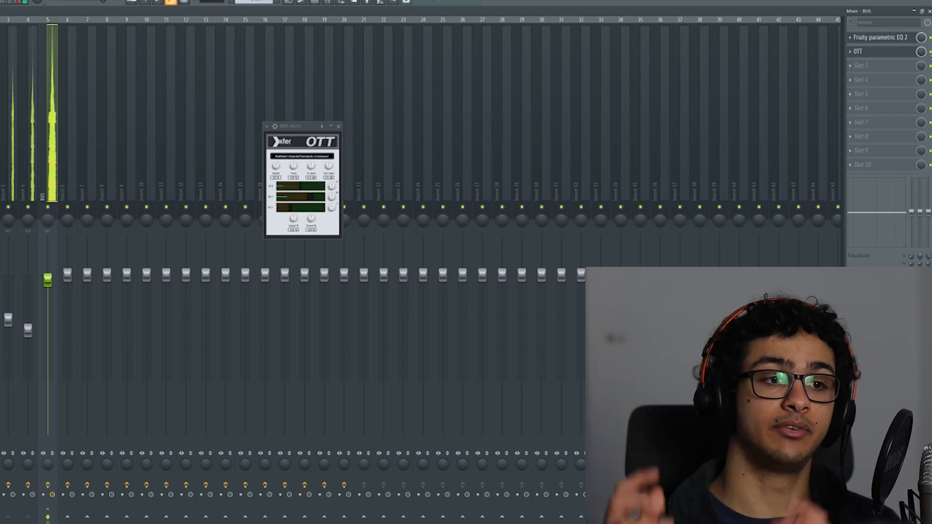
left_click(338, 127)
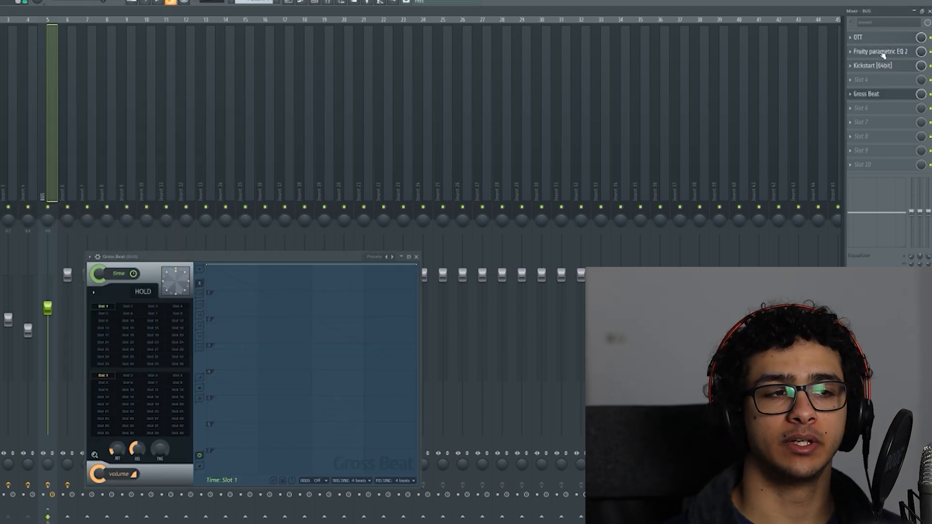
Review the Fruity parametric EQ 2 and Kickstart settings on the BUS mixer track during playback.
left_click(881, 51)
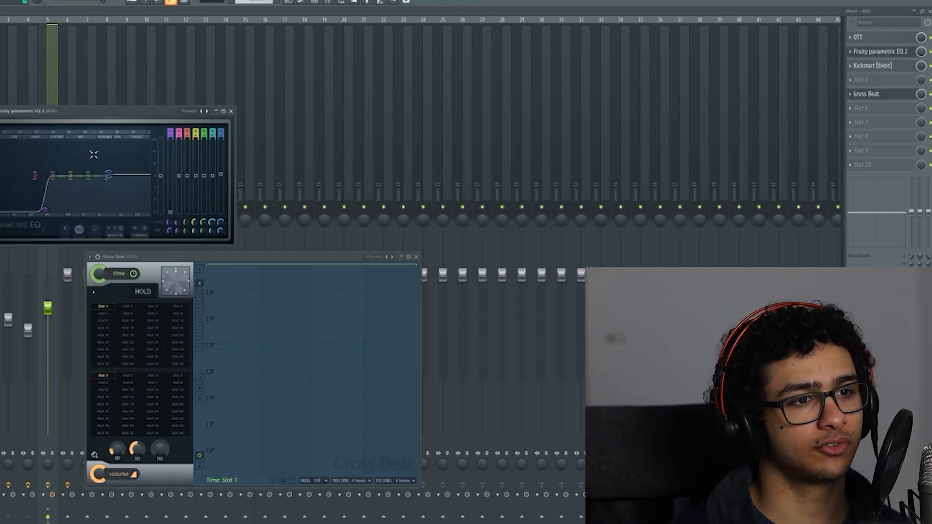
key("space")
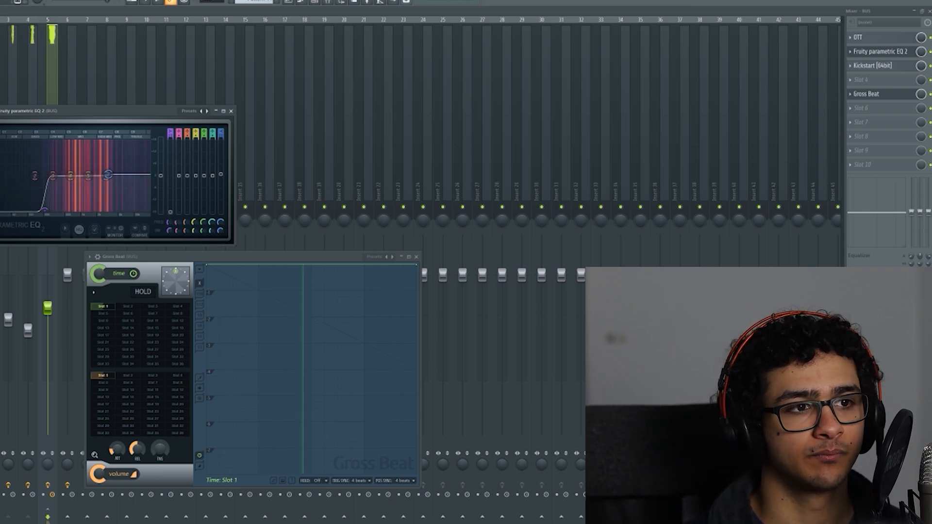
left_click(892, 66)
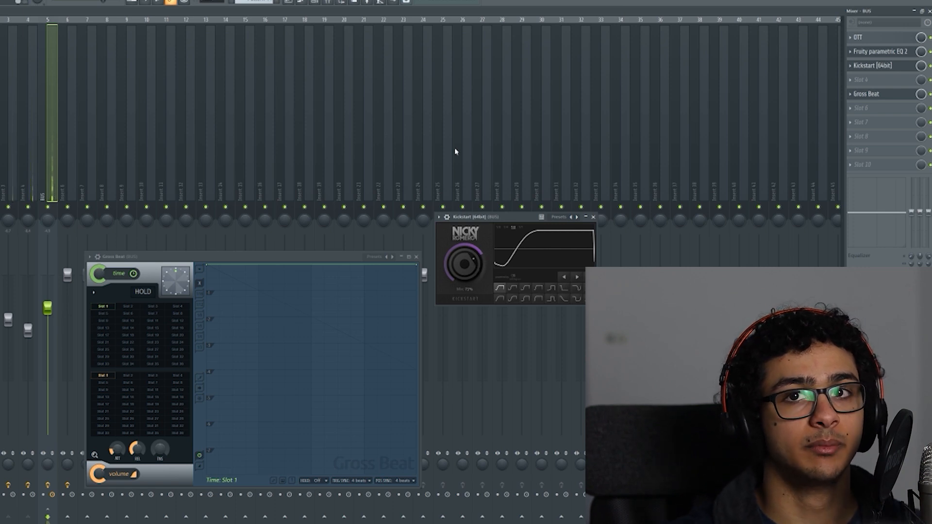
key("space")
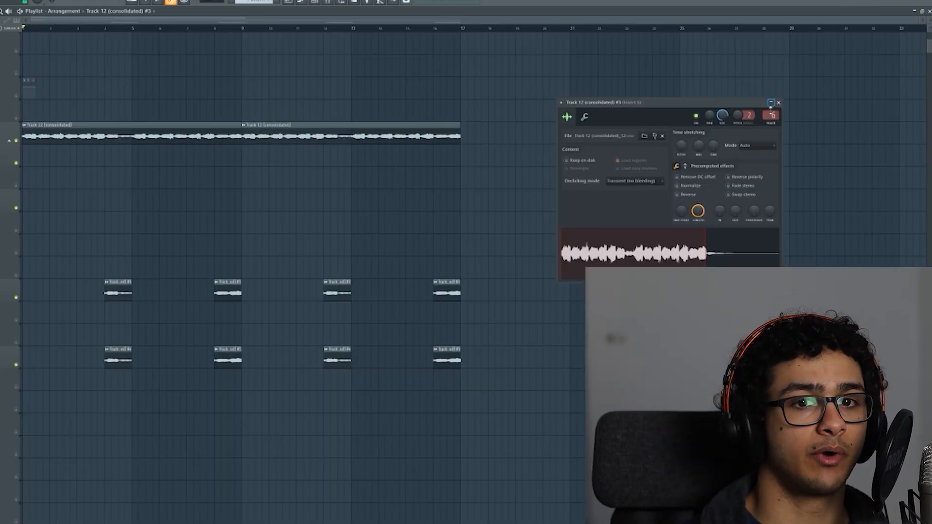
Close the open sampler and check the sampler settings of the Track 12 (consolidated) #4 reversed clip.
left_click(779, 103)
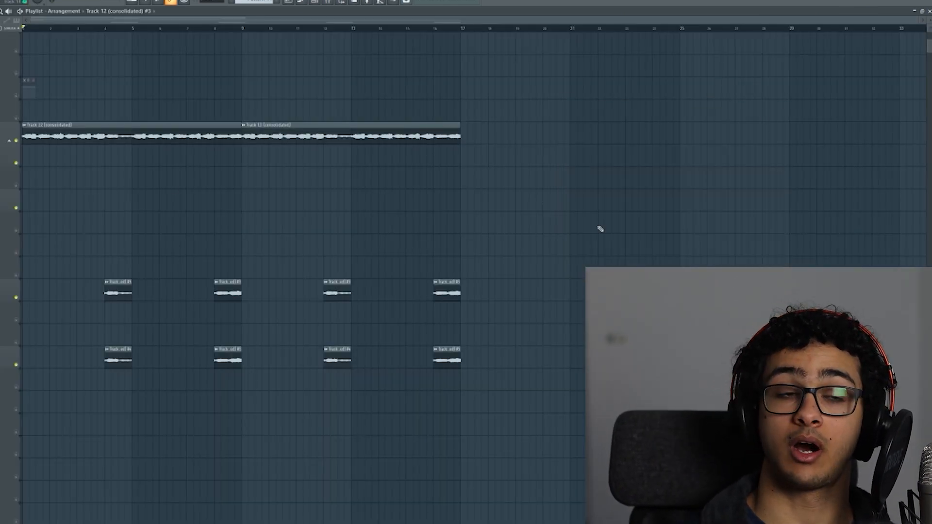
scroll(87, 309, "up", 4)
double_click(198, 364)
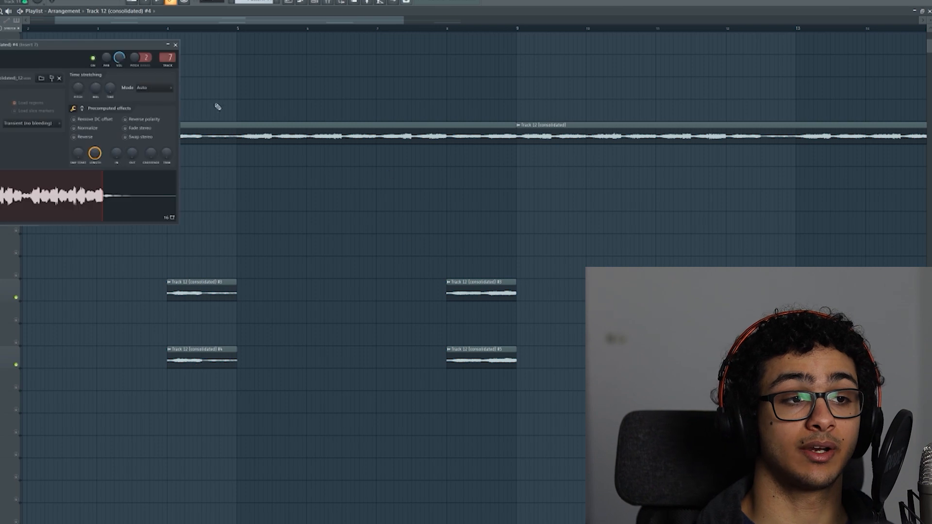
left_click(176, 45)
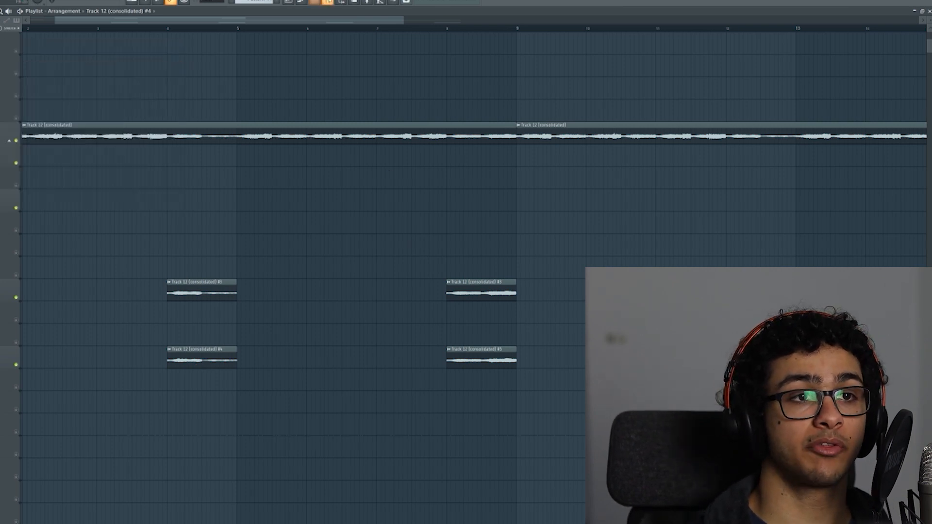
Inspect the effects on mixer inserts 6 and 7, including the H-Delay Mono-Stereo on insert 6.
key("F9")
left_click(74, 61)
left_click(892, 52)
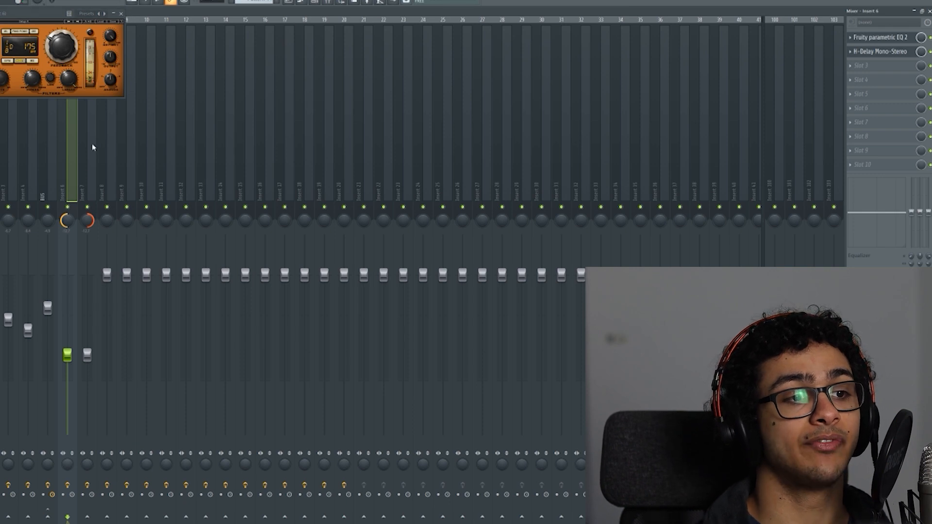
left_click(120, 14)
left_click(89, 187)
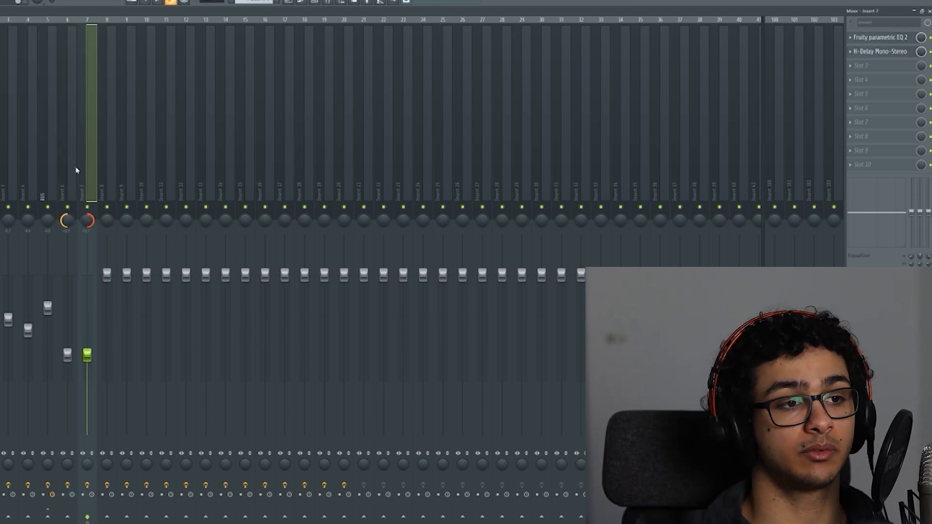
left_click(928, 11)
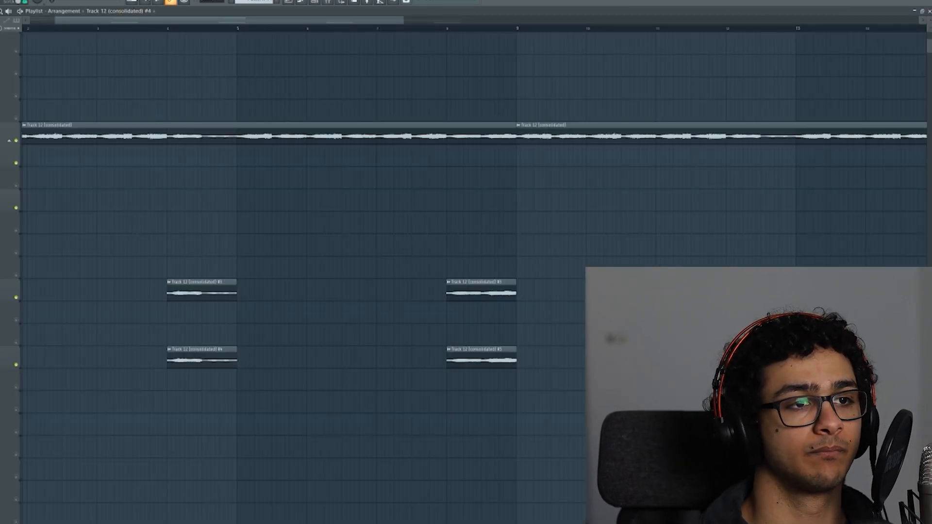
Play only the two reversed-clip tracks from bar 4, and listen to the full loop with all tracks from the start.
left_click(167, 28)
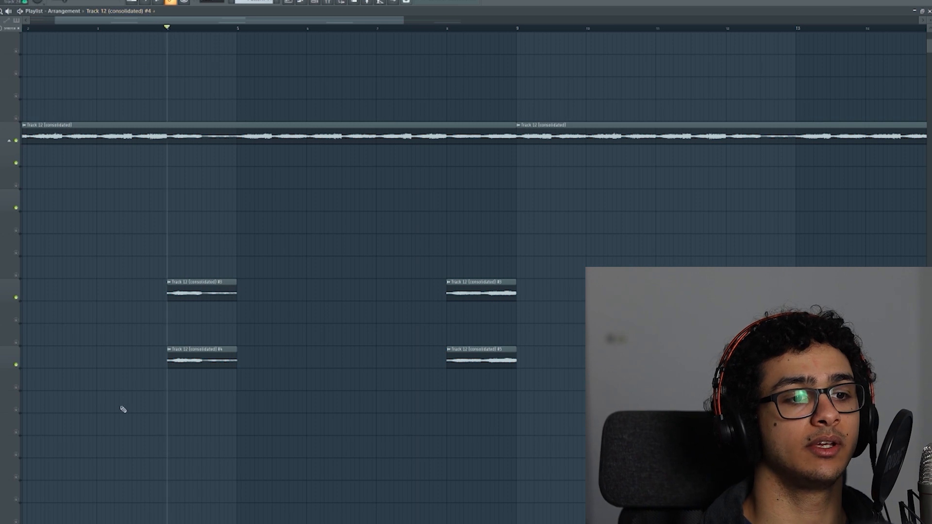
right_click(17, 364)
left_click(16, 300)
key("space")
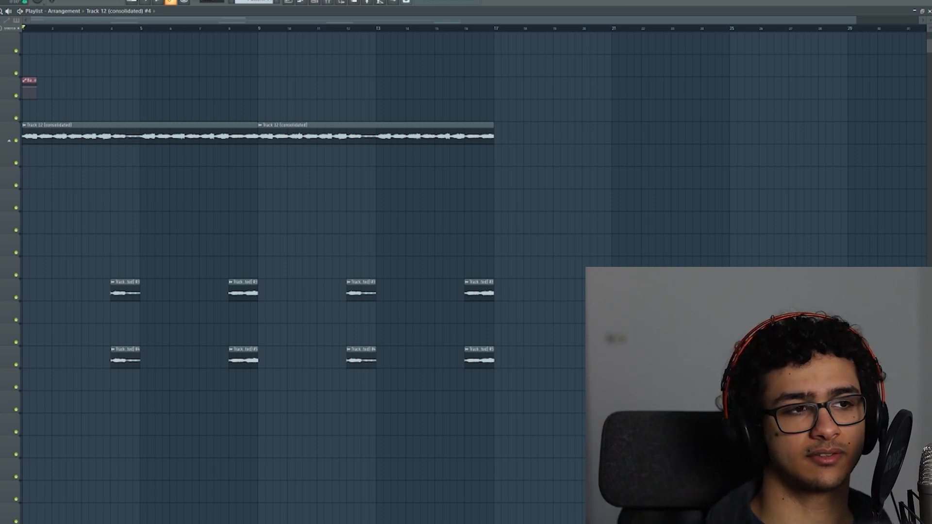
key("space")
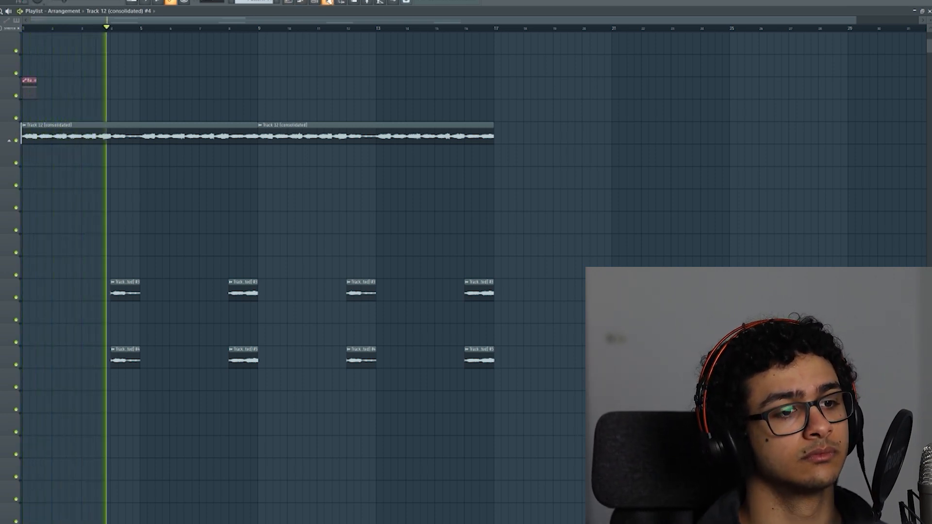
key("space")
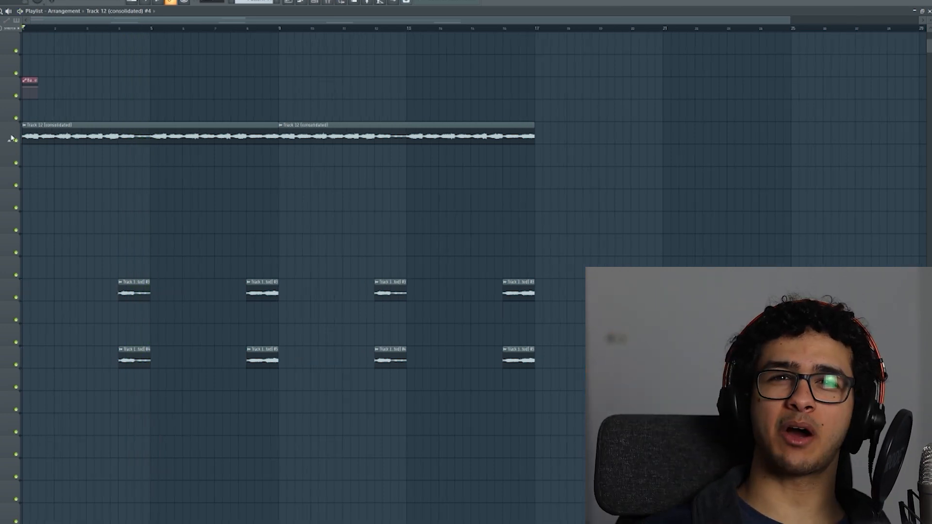
Chop the main loop at bar 8 into four short repeated slices and listen to the stutter transition.
scroll(248, 156, "up", 1)
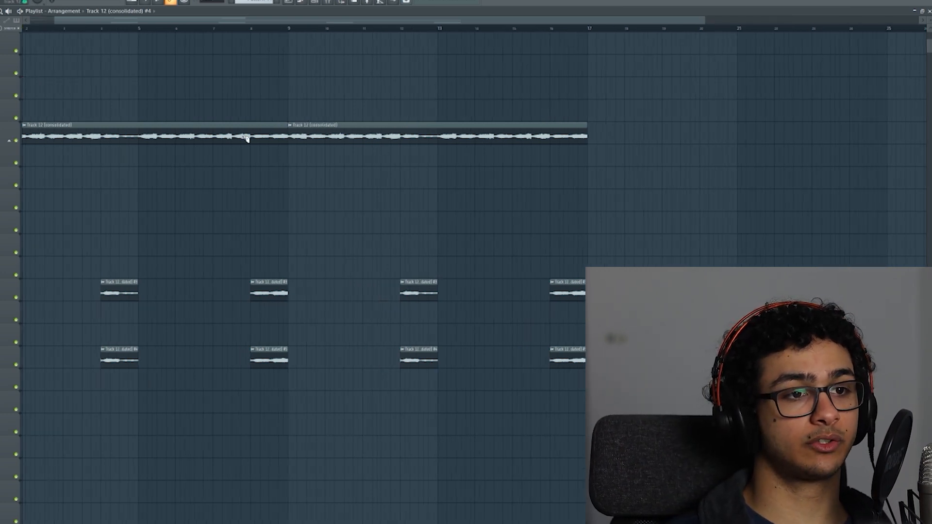
scroll(250, 138, "up", 2)
key("space")
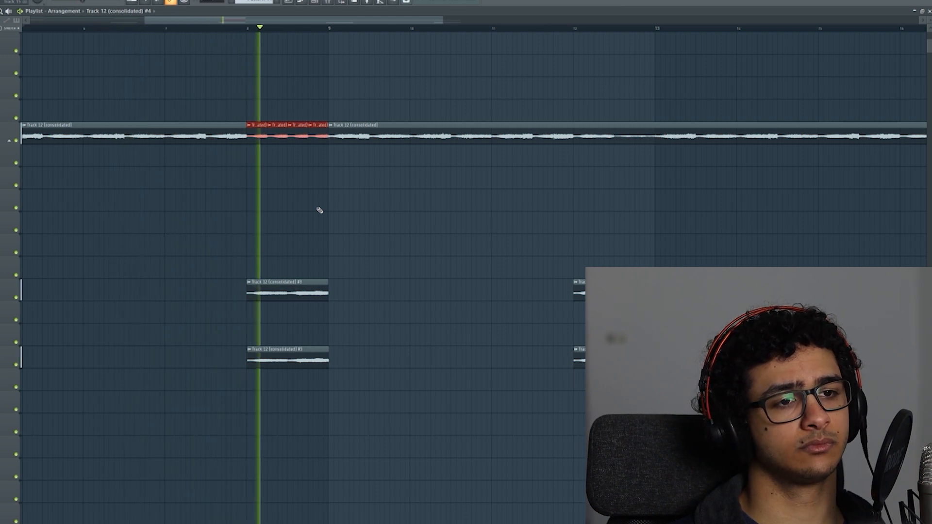
key("space")
scroll(326, 209, "down", 3)
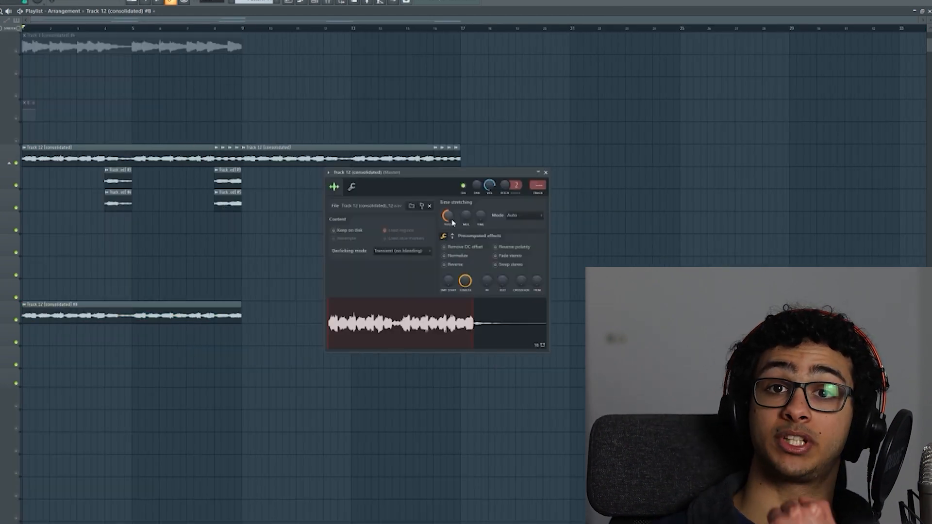
Move the layered loop arrangement to start at bar 9 and play the Track 12 (consolidated) #8 intro before it.
left_click(545, 173)
left_click_drag(558, 234, 43, 144)
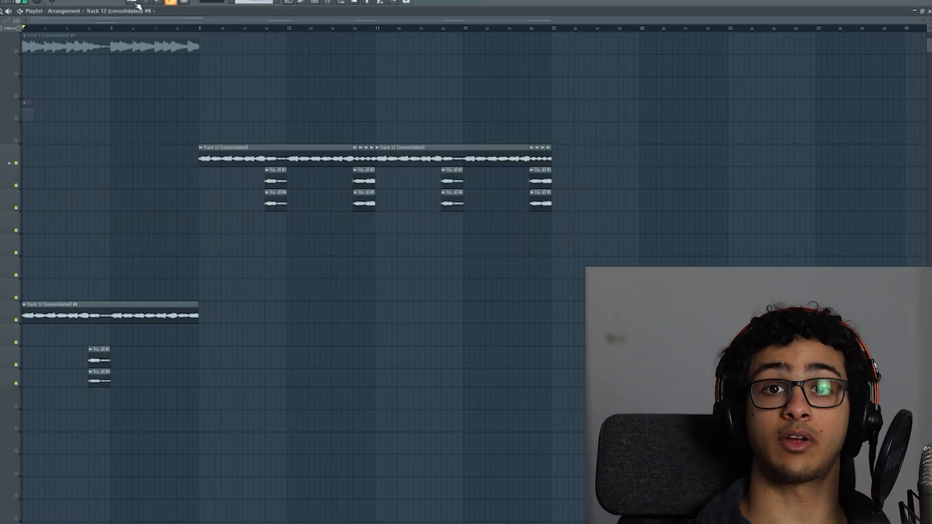
key("space")
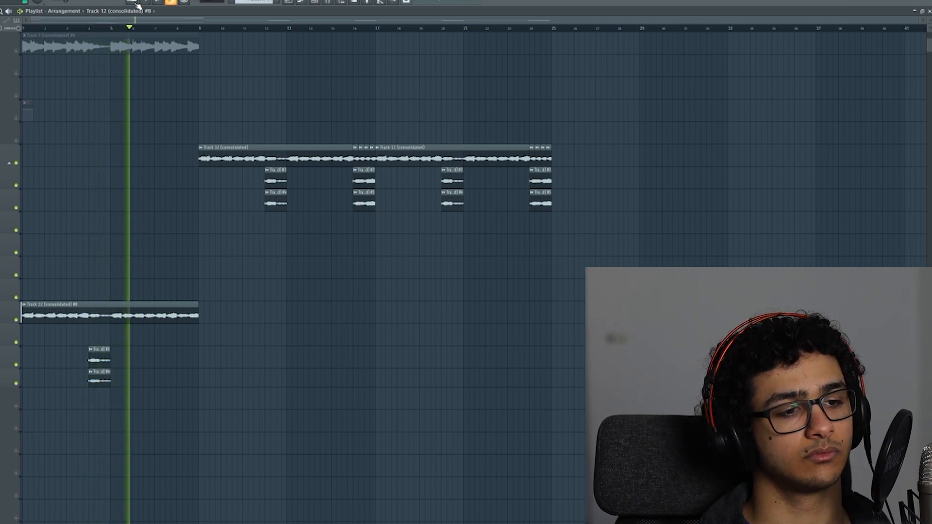
Delete the two reversed clips at bar 4 and move the Track 12 (consolidated) #8 clip up toward the main loop.
right_click(100, 358)
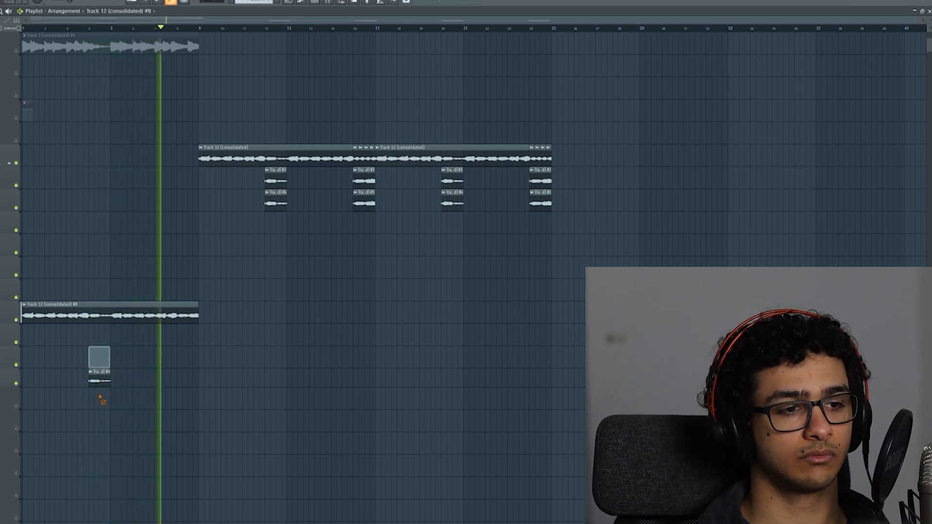
right_click(101, 380)
left_click_drag(154, 317, 142, 260)
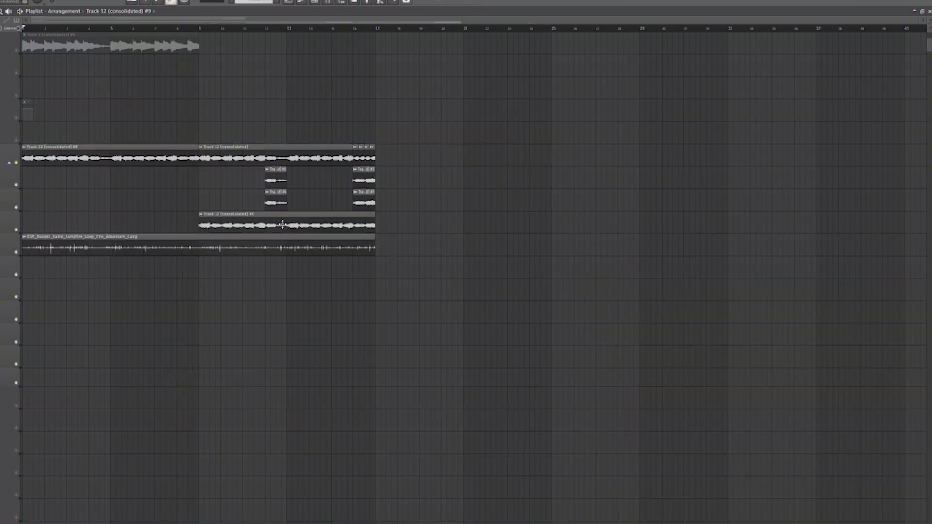
Check the time-stretching pitch setting in the Track 12 (consolidated) #8 clip's sampler.
double_click(90, 155)
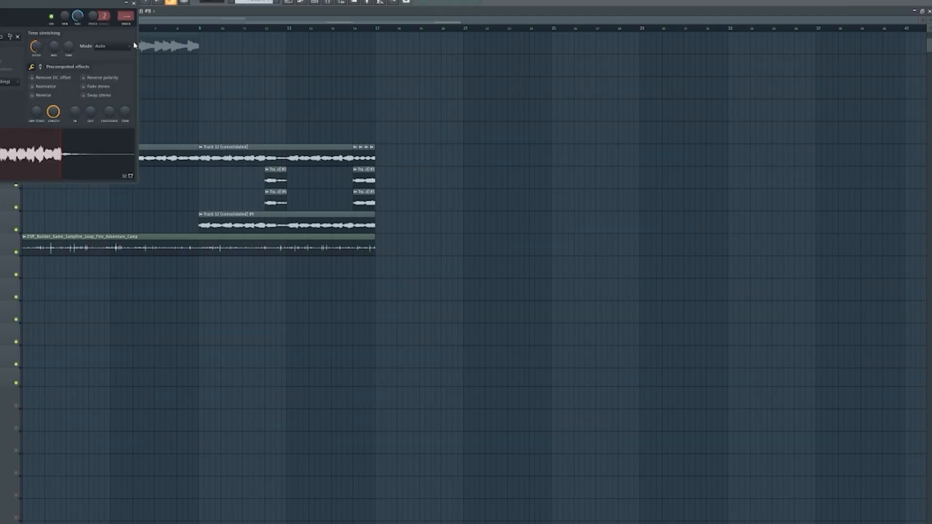
left_click_drag(54, 12, 334, 65)
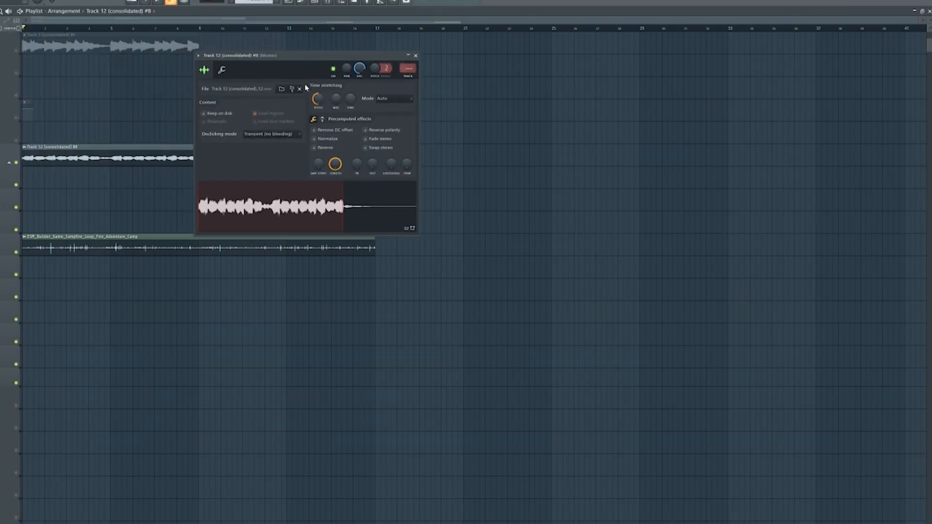
left_click(416, 56)
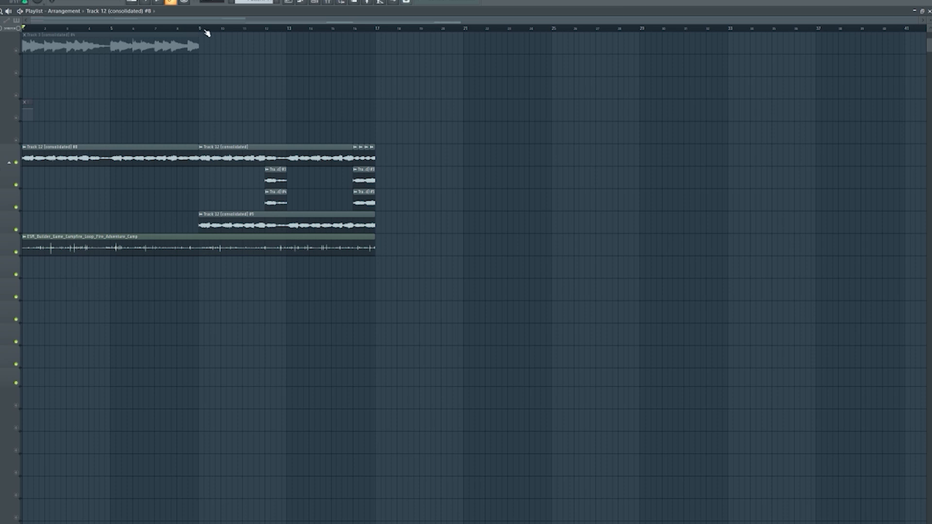
Select the playlist range from bar 9 to bar 17.
left_click_drag(204, 29, 381, 30)
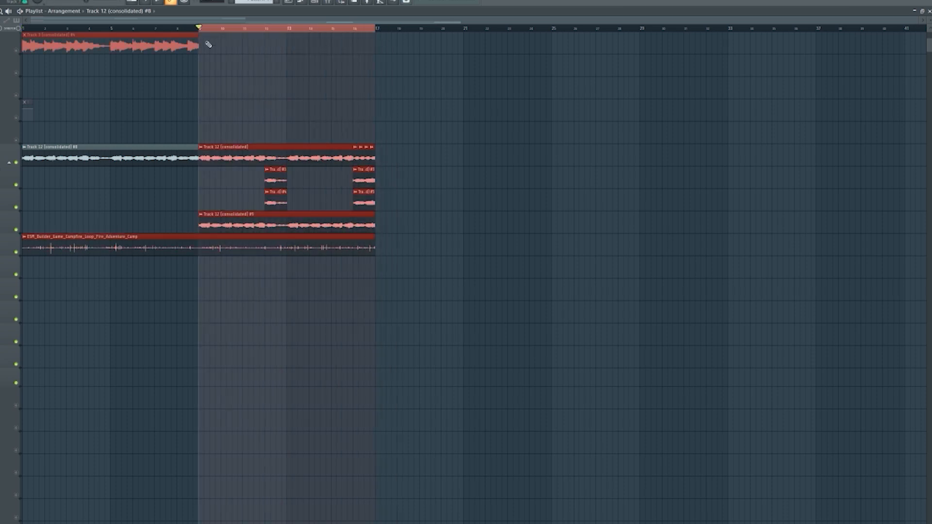
scroll(305, 183, "up", 4)
scroll(214, 229, "down", 5)
Check the sampler settings of the ESM_Builder_Game_Campfire_Loop_Fire_Adventure_Camp clip.
double_click(108, 221)
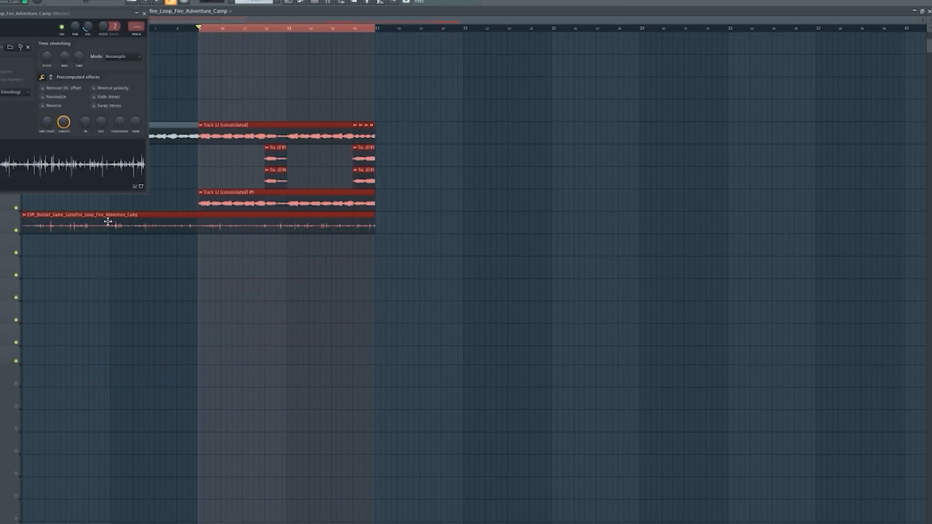
left_click_drag(100, 12, 830, 110)
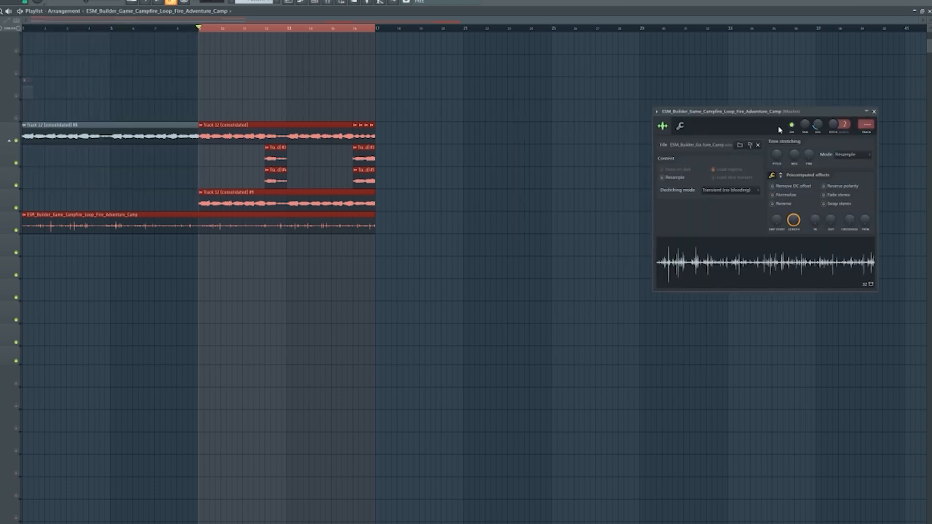
left_click(874, 112)
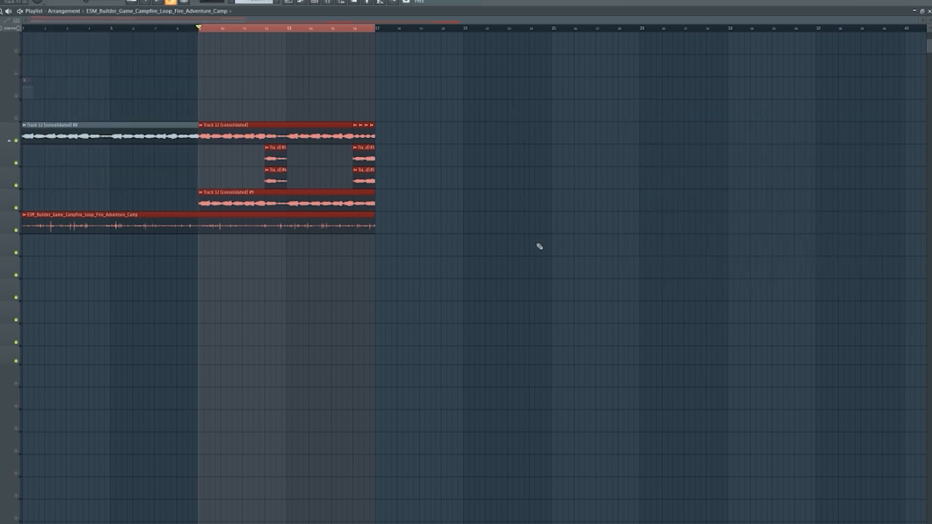
Clear the range selection, lay the campfire loop as two clips starting at bars 1 and 9, and play the arrangement.
left_click(318, 273, "ctrl")
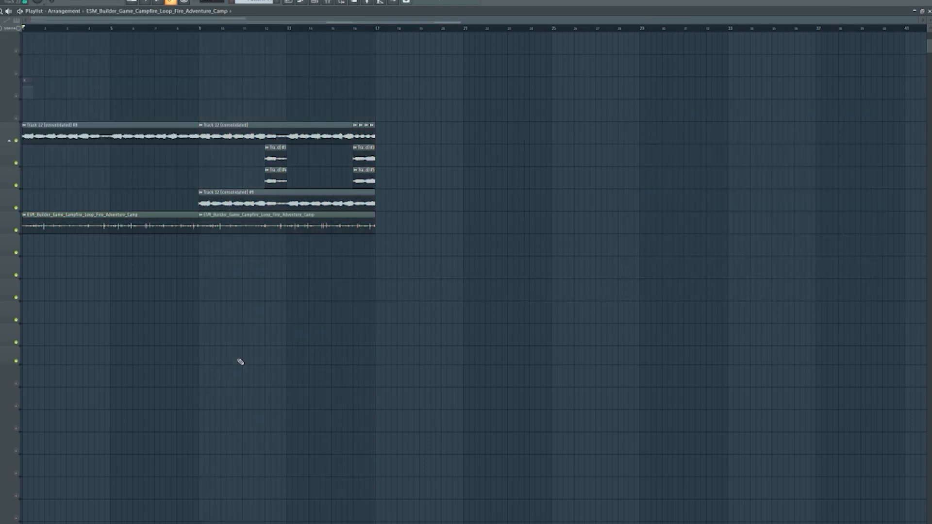
key("space")
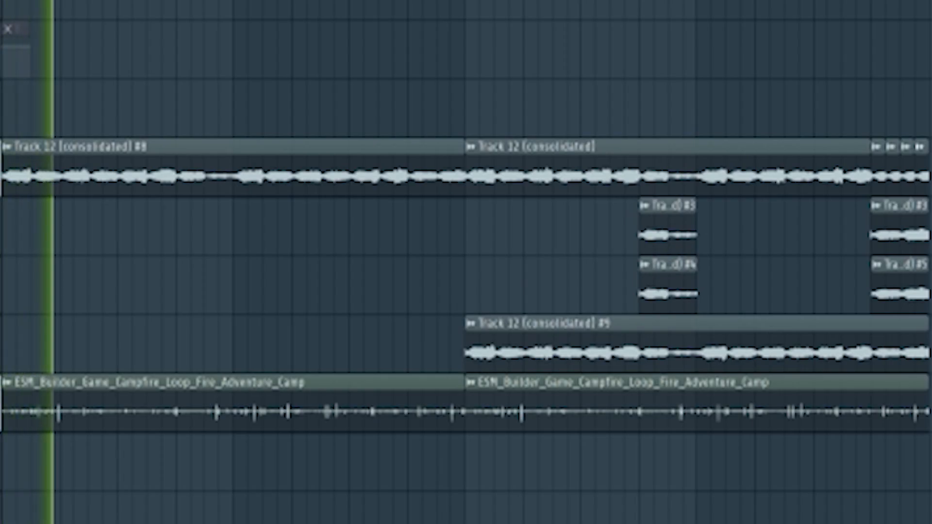